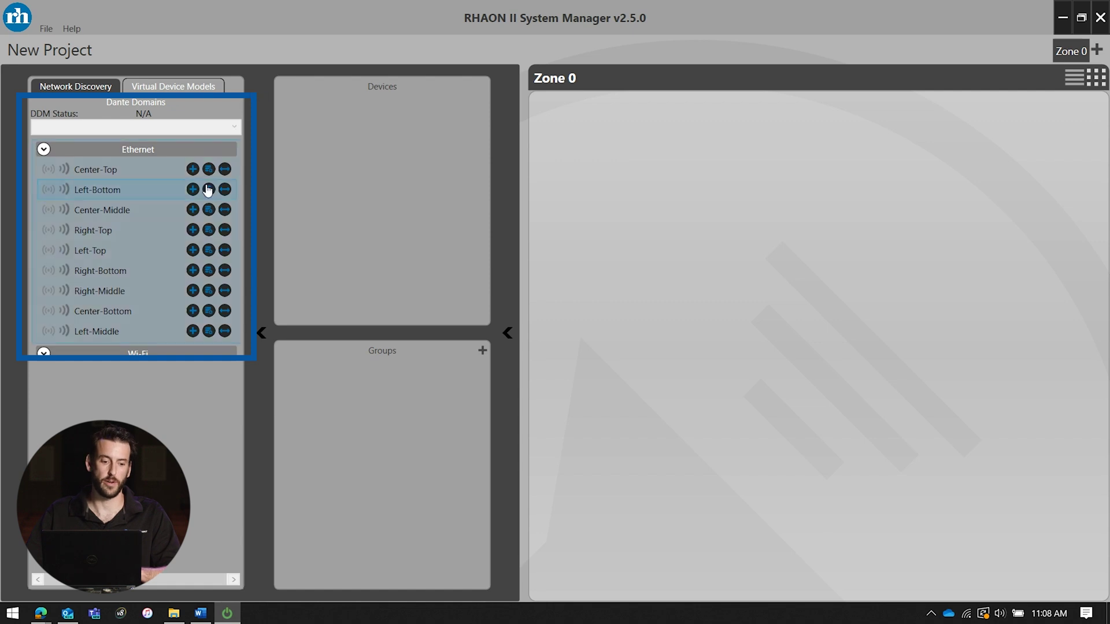
Step: Group Right-Top, Right-Middle and Right-Bottom as Right-Array, assign it to Zone 0, and open its beam steering
click(193, 230)
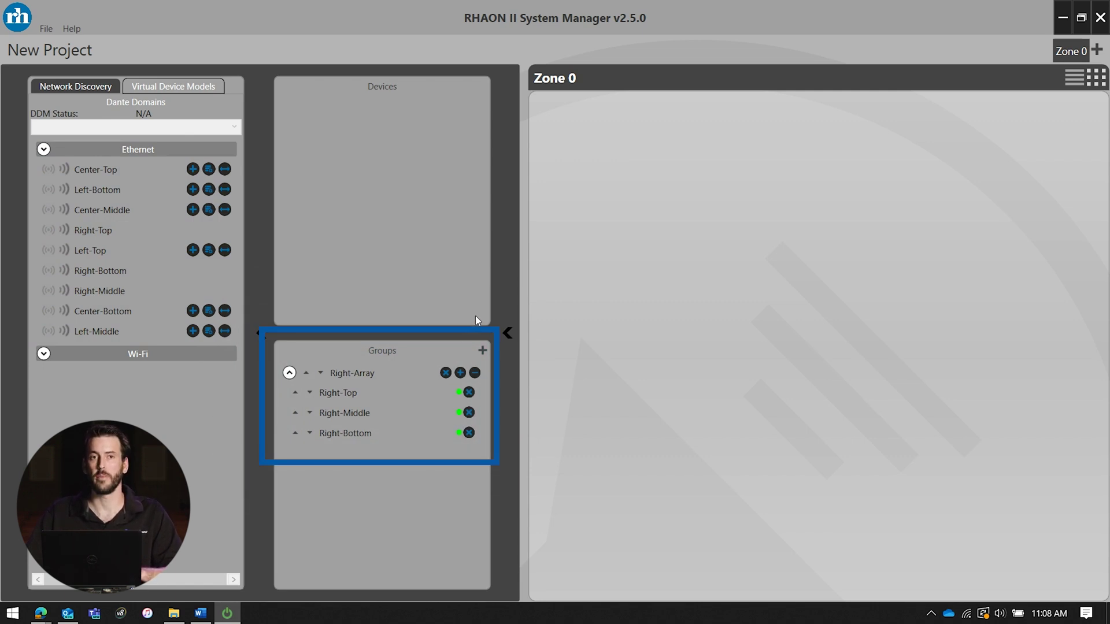
click(460, 373)
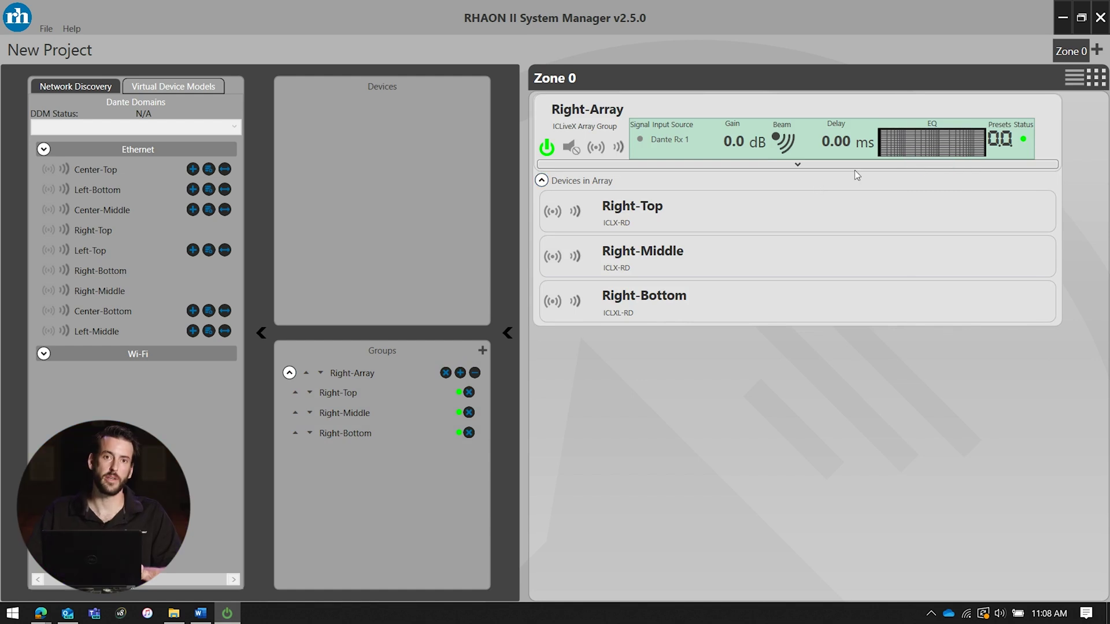
click(784, 151)
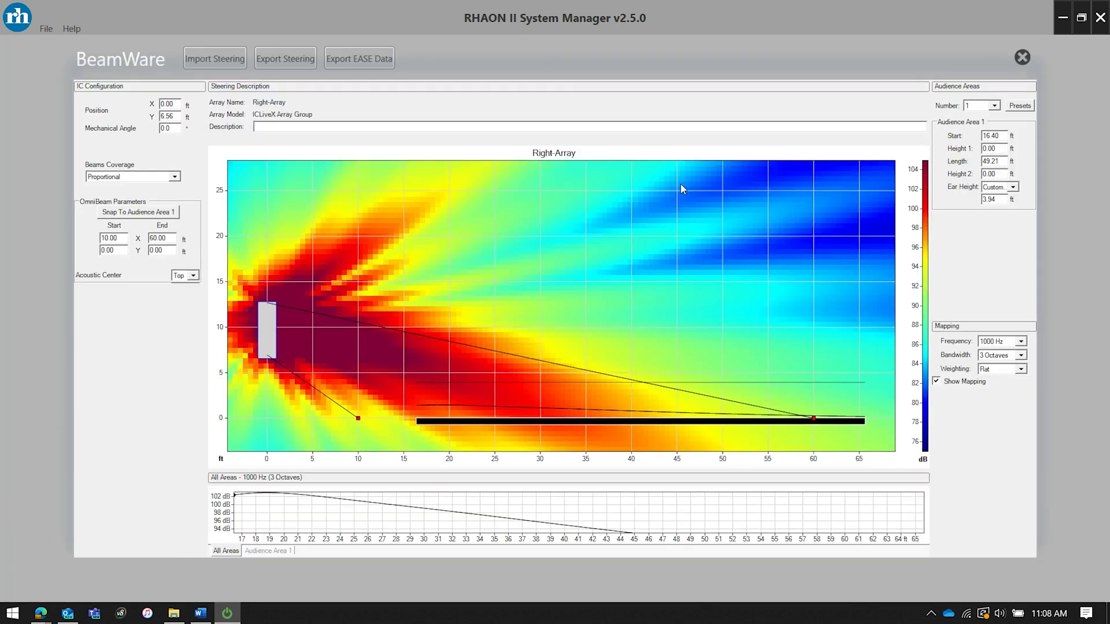
Step: Show the Mapping panel with Right-Array's 1000 Hz coverage over Audience Area 1
click(938, 377)
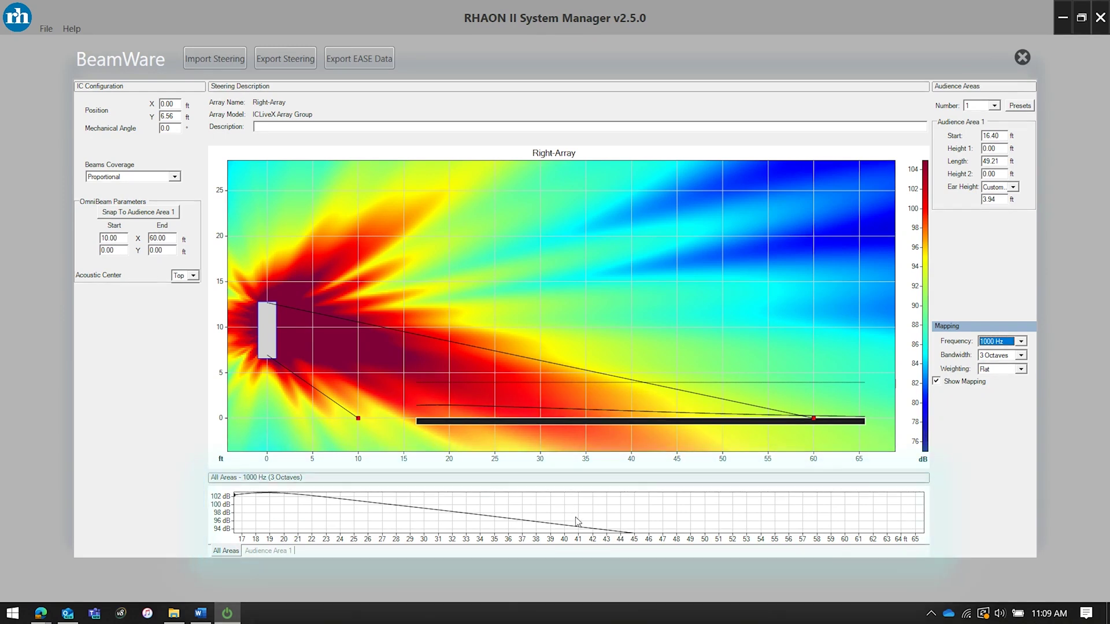
Step: Hide the coverage heat map and set the array's Position Y to 10.75 ft
click(964, 382)
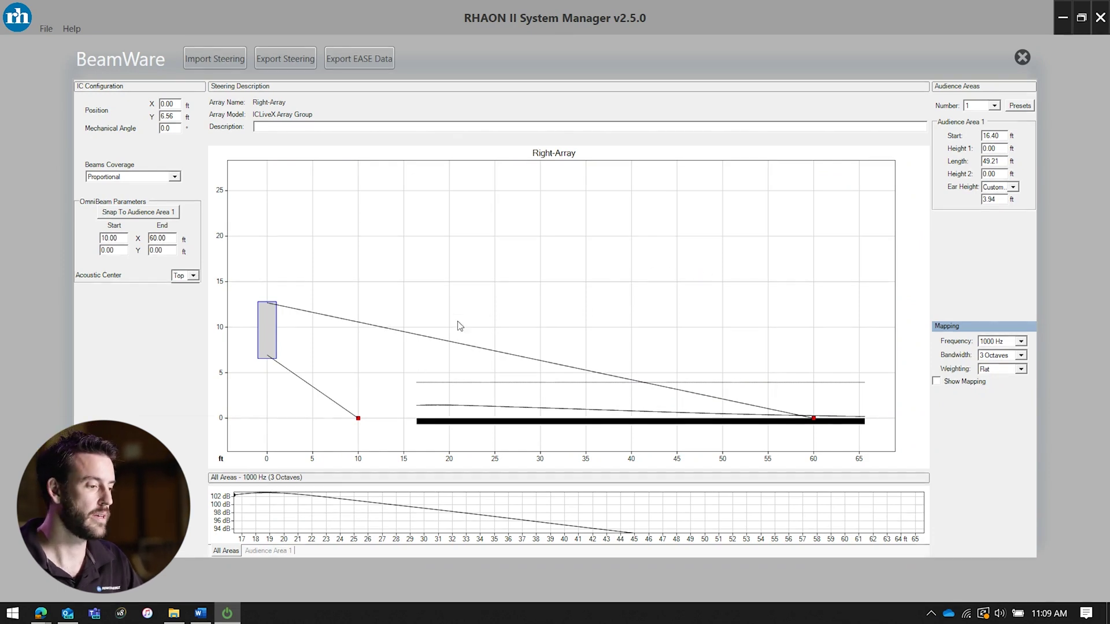
double_click(174, 115)
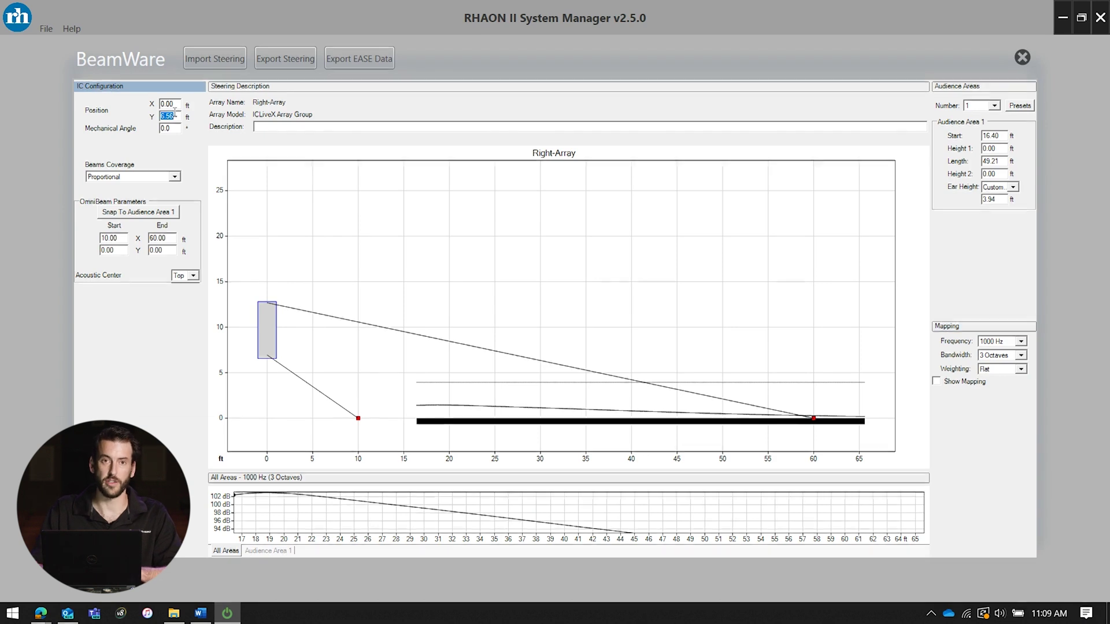
text(10.7)
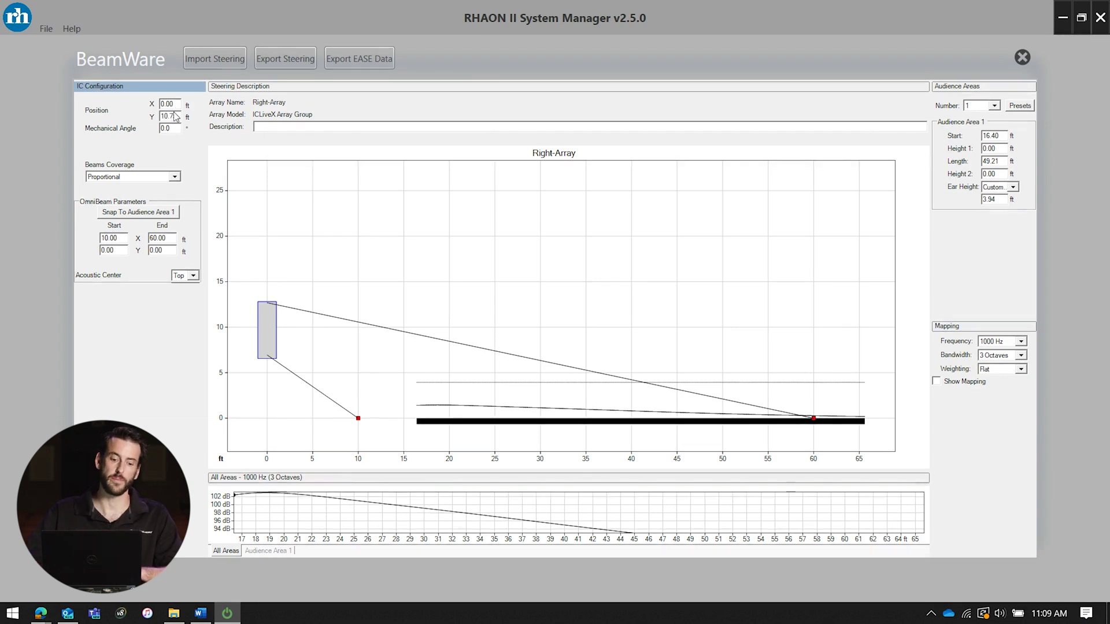
key(Return)
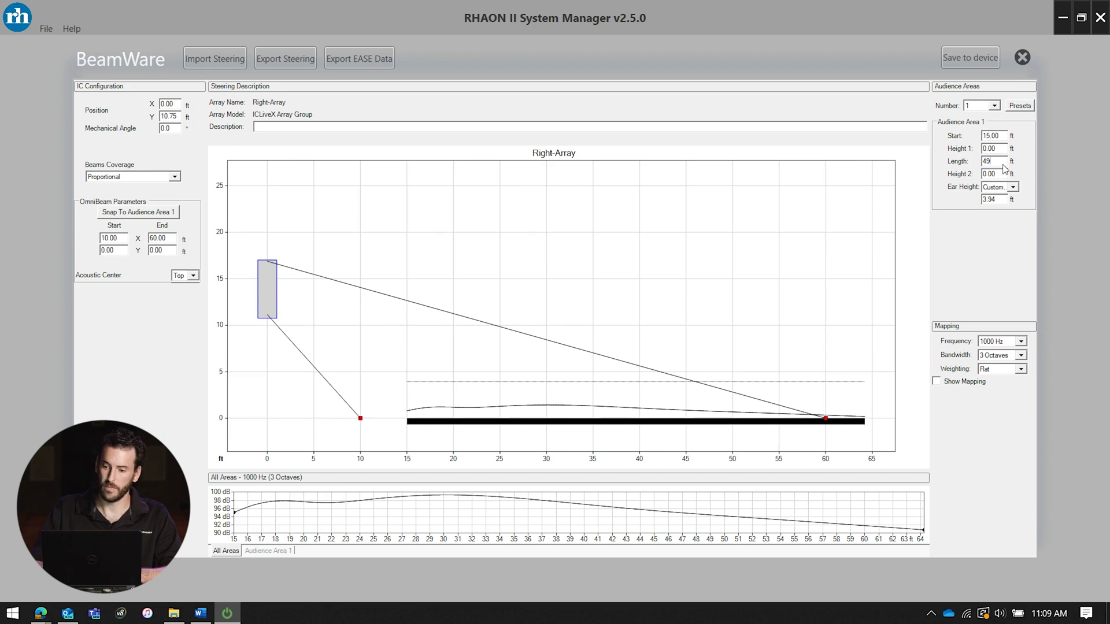
Step: Set Audience Area 1 to start at 15 ft, span 49 ft, and rise to 7 ft at the rear
key(Return)
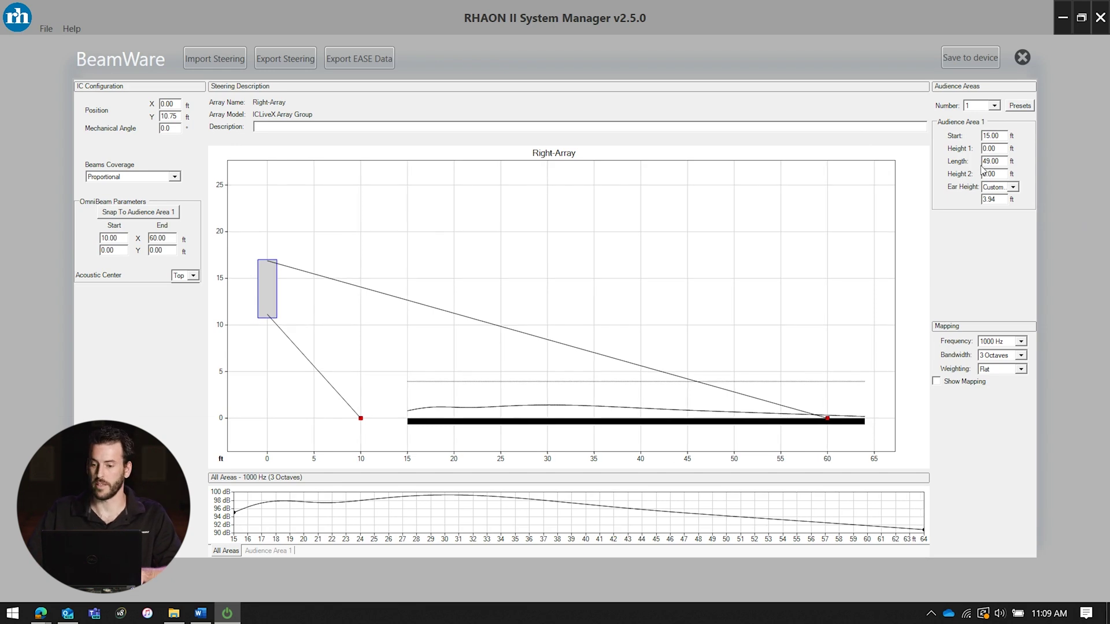
double_click(990, 173)
text(7)
key(Return)
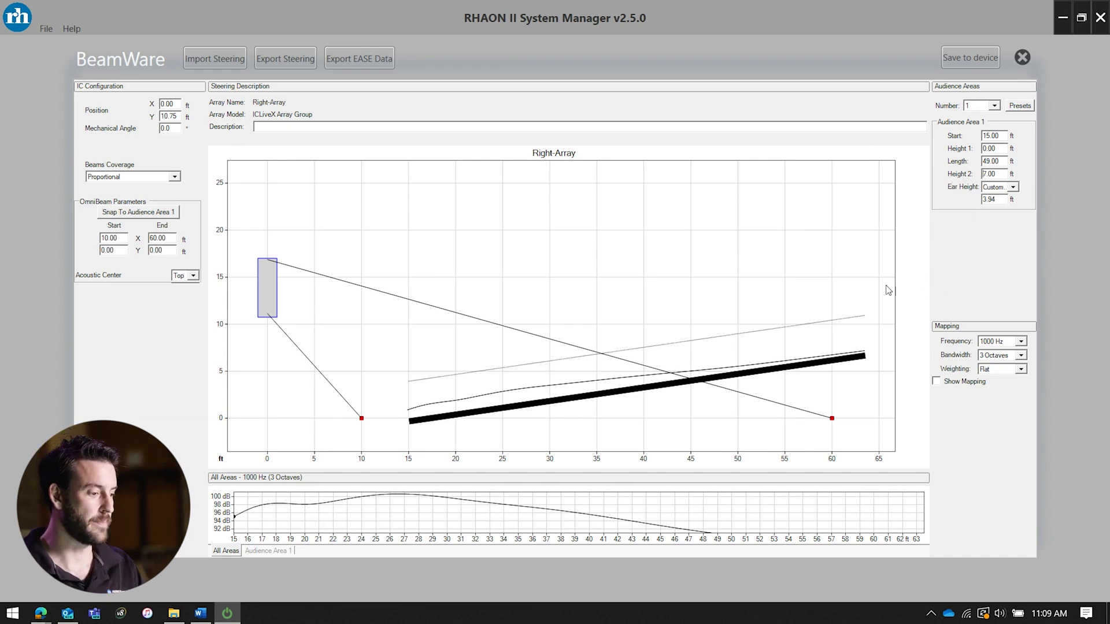
Step: Snap the OmniBeam to Audience Area 1, then raise its end point to about 11.31 ft
click(166, 214)
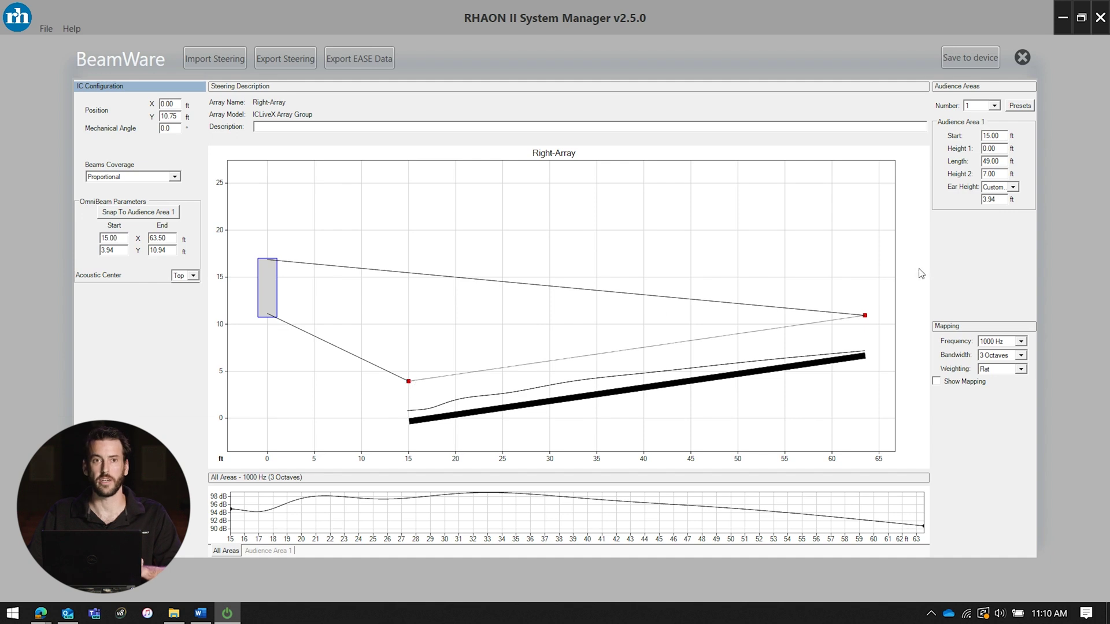
drag(864, 317, 866, 312)
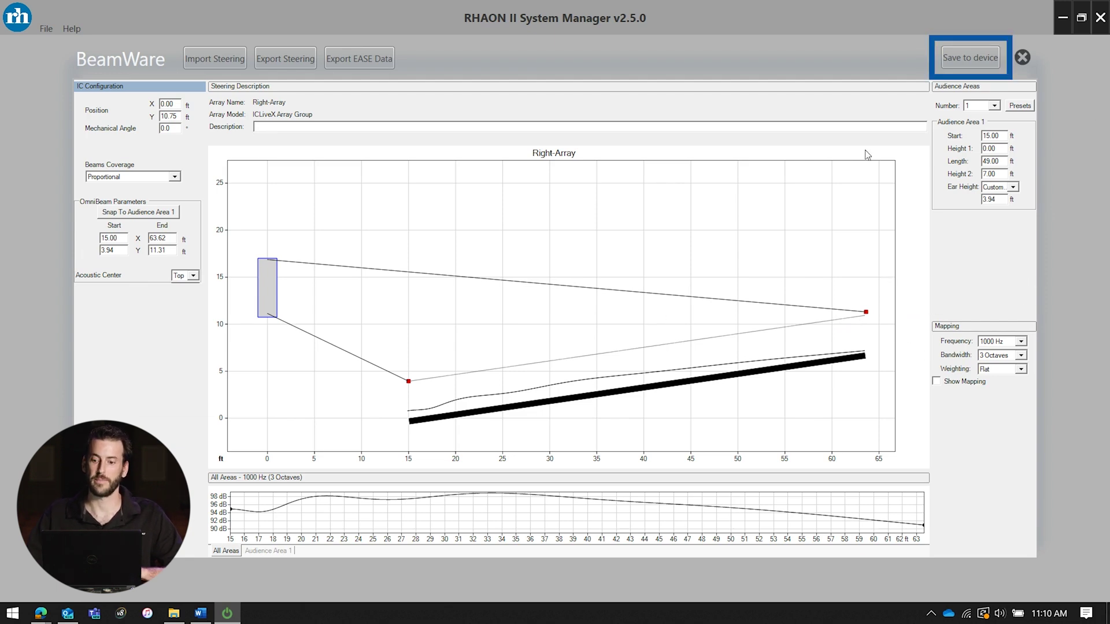
Step: Save the Right-Array steering to the device and re-show the coverage map at 1 Octave bandwidth
click(976, 60)
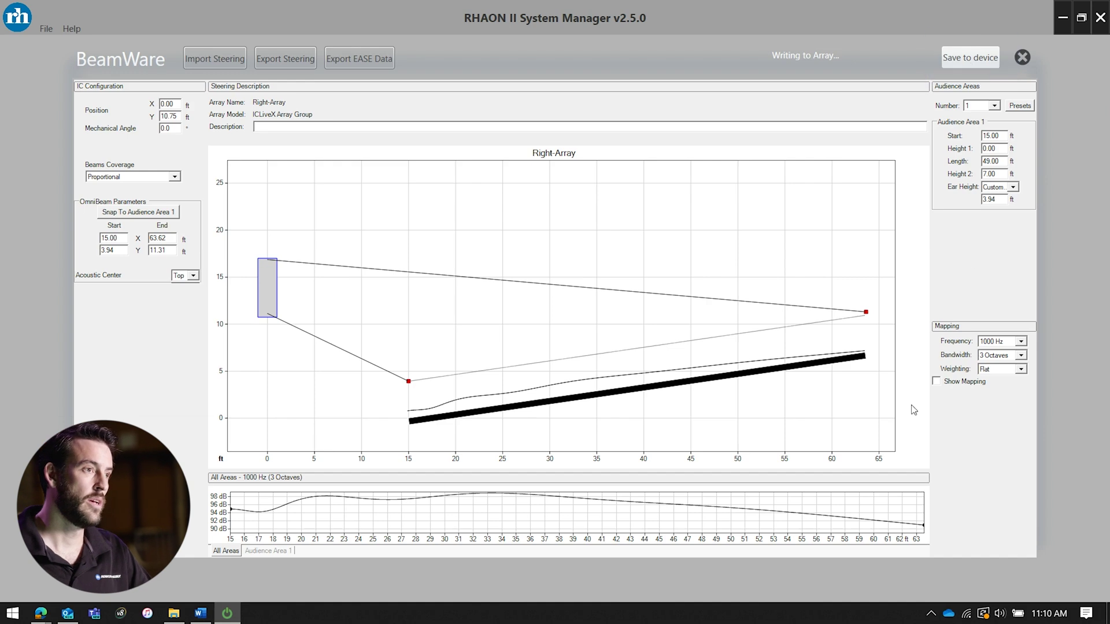
click(937, 381)
click(1014, 356)
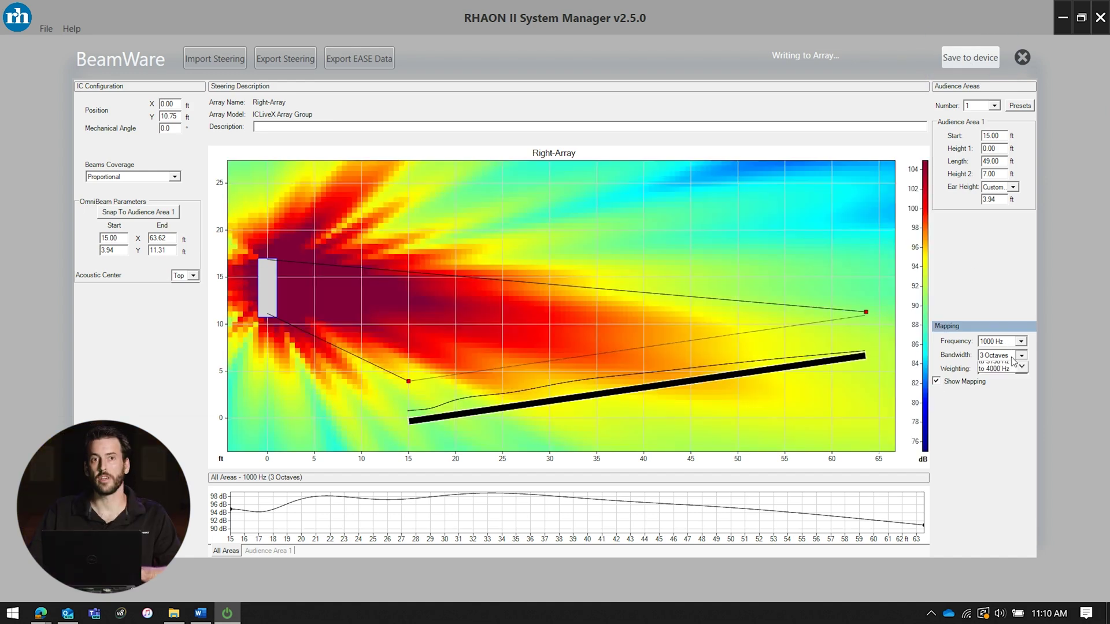
click(1009, 377)
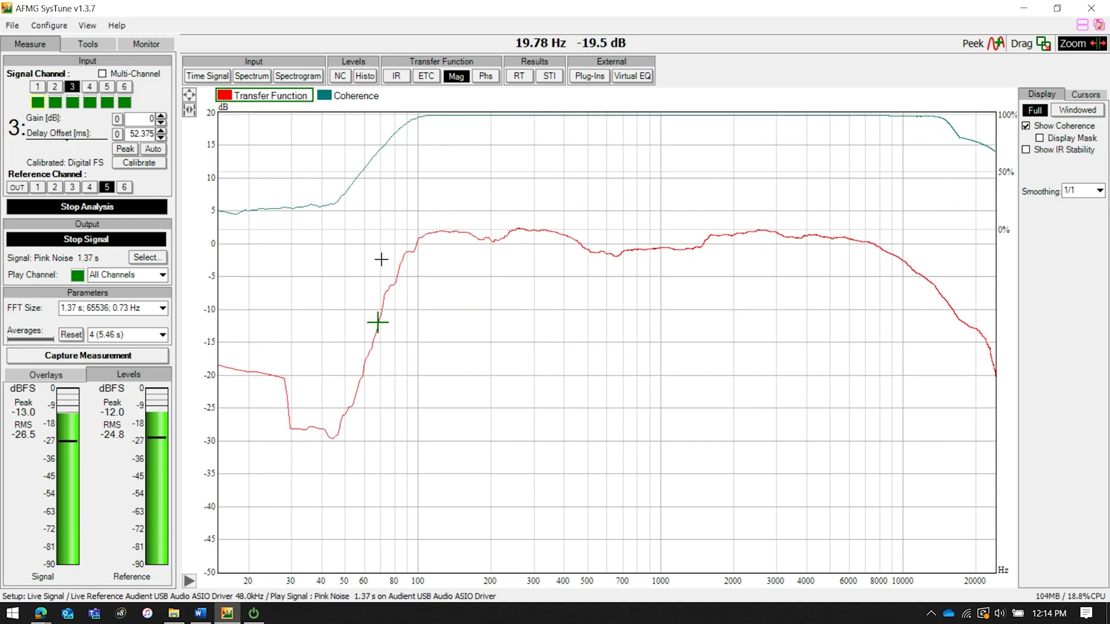
Step: Capture the pink-noise transfer function as overlay OV1 and stop the test signal
click(87, 356)
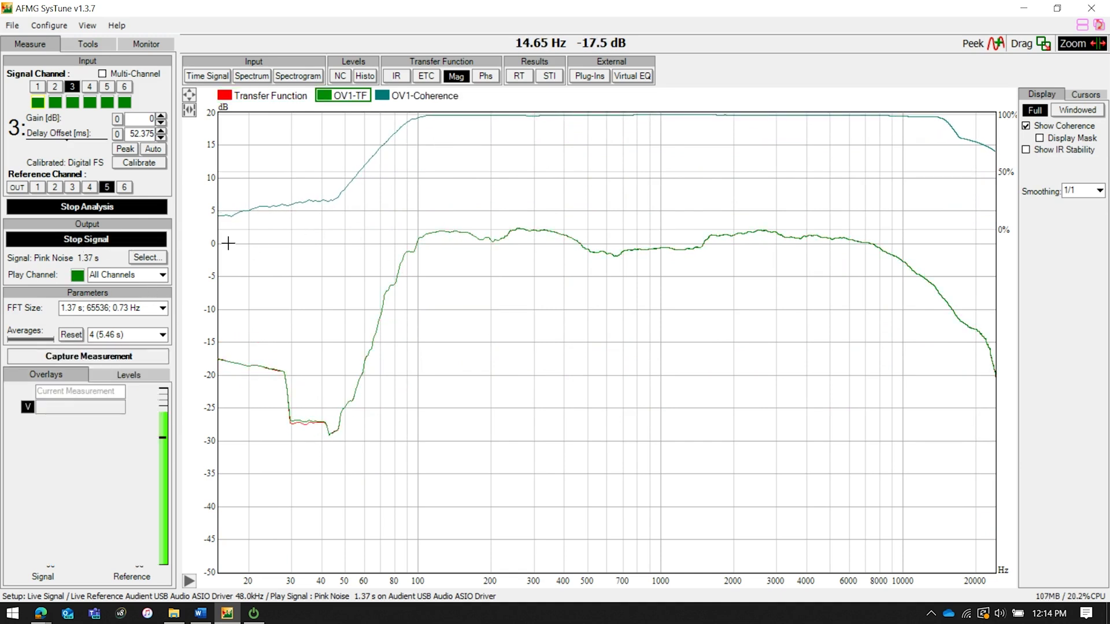
click(113, 241)
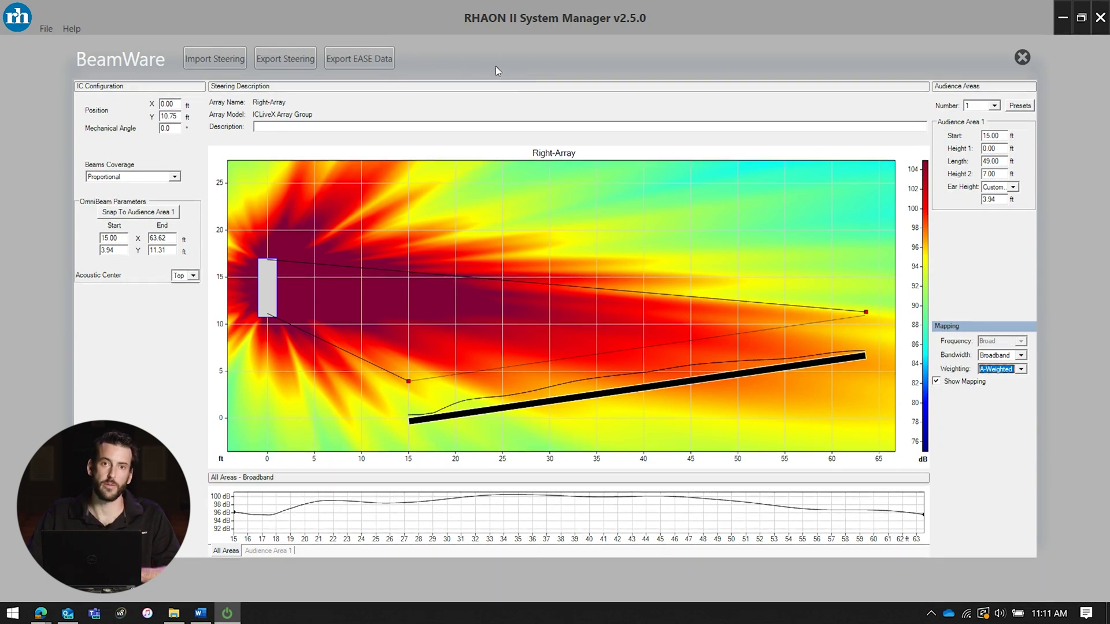
Step: Drag the OmniBeam end point higher, then snap it back to 63.50 ft, 10.94 ft high
click(866, 311)
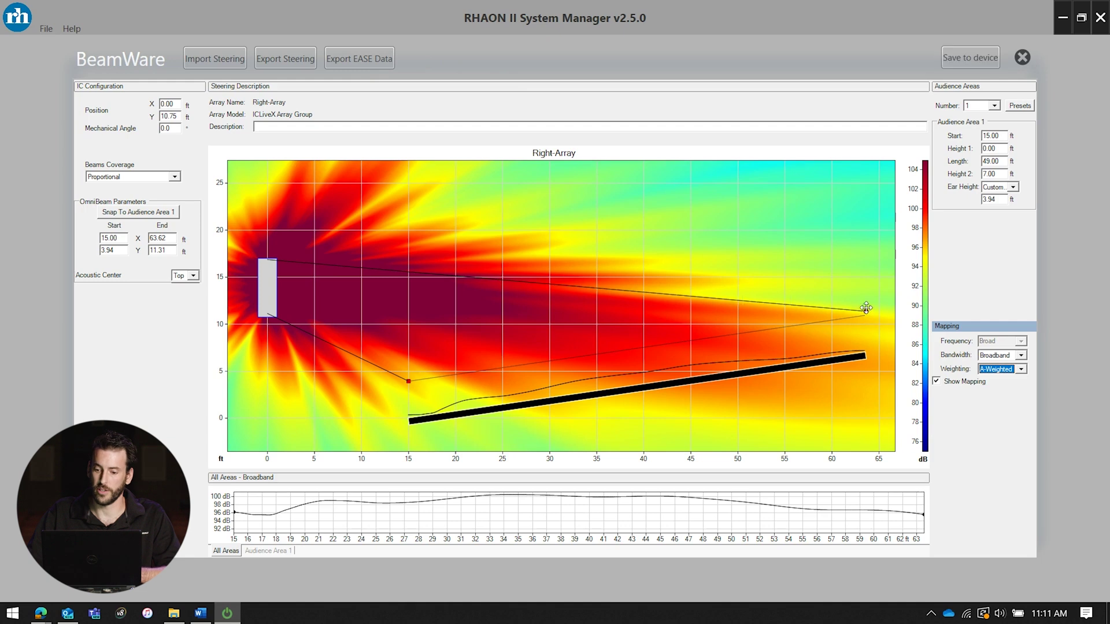
mouse_move(866, 308)
mouse_down()
mouse_move(868, 290)
mouse_move(799, 327)
mouse_up()
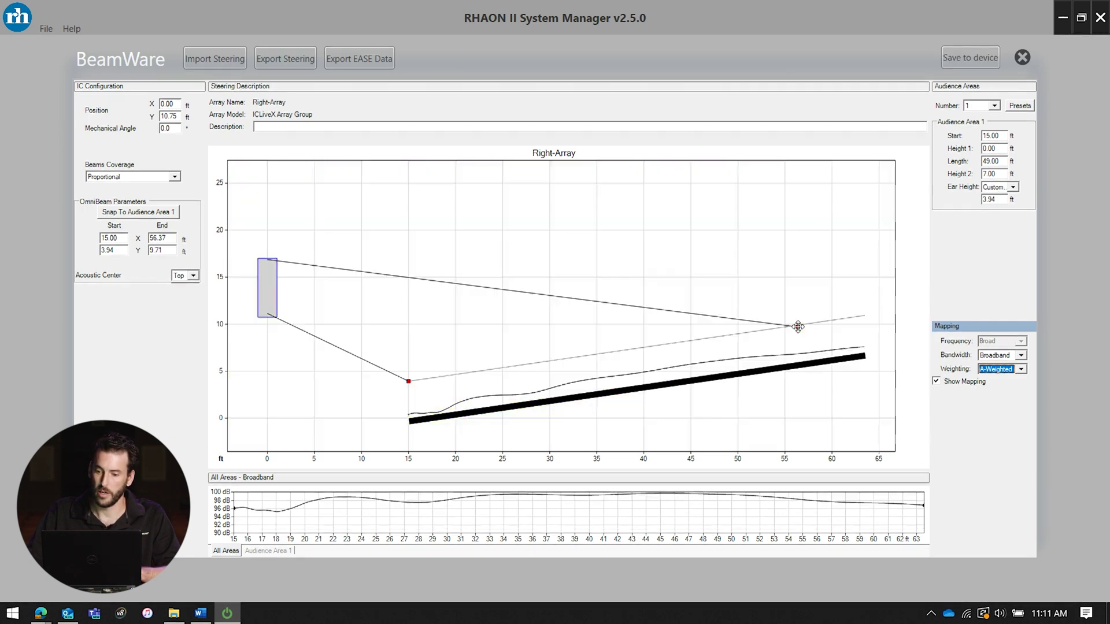
click(167, 213)
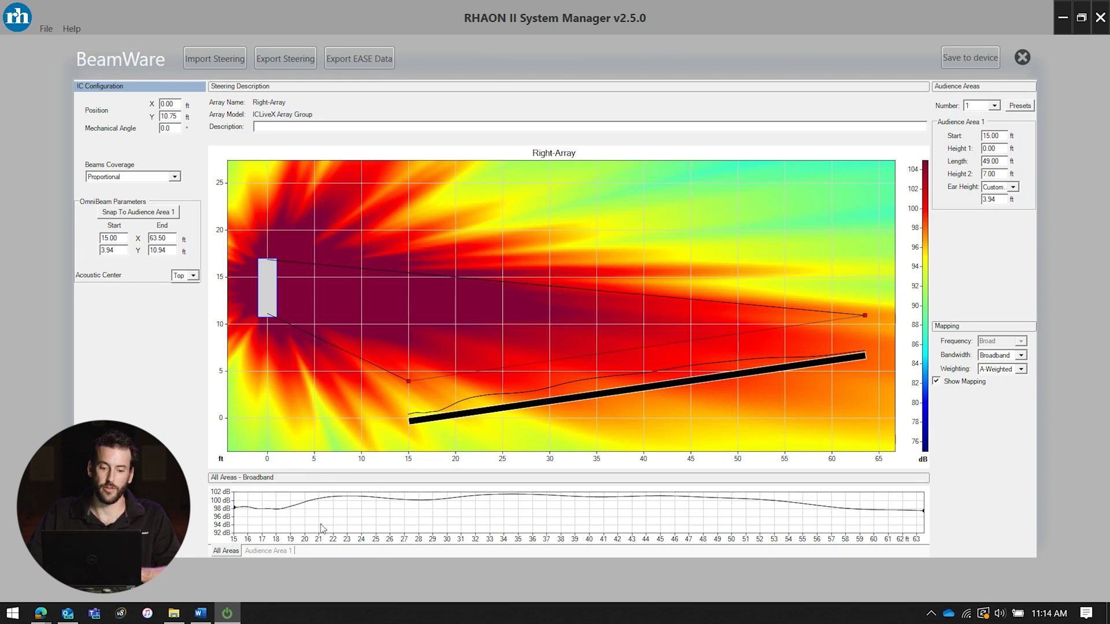
Step: Nudge the OmniBeam start point to 15.12 ft out and 4.00 ft high
mouse_move(409, 382)
mouse_down()
mouse_move(447, 374)
mouse_move(410, 381)
mouse_up()
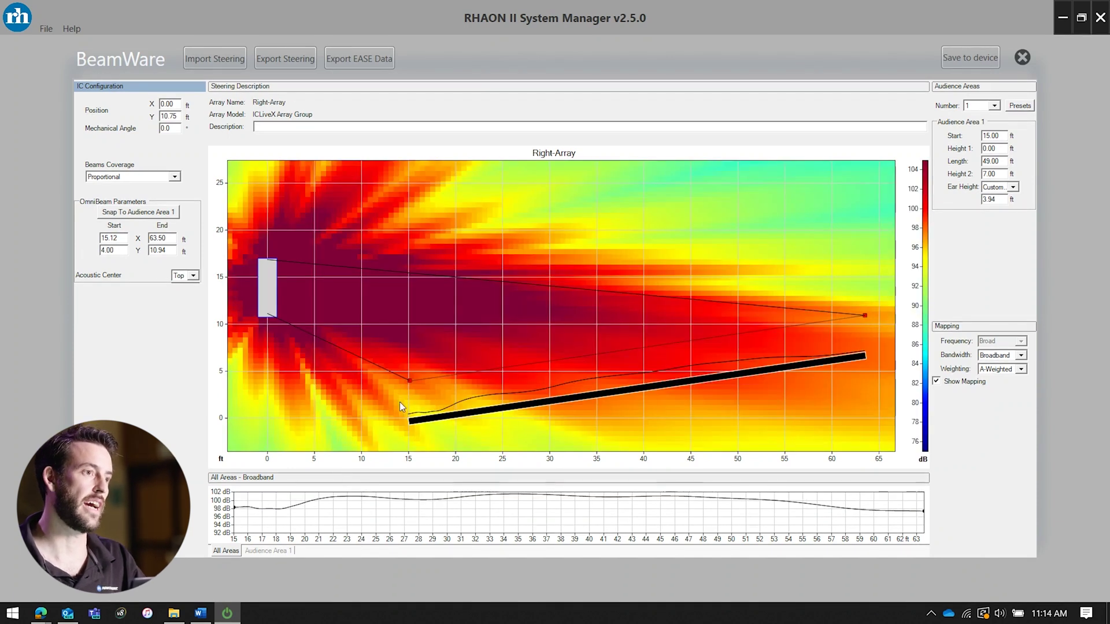